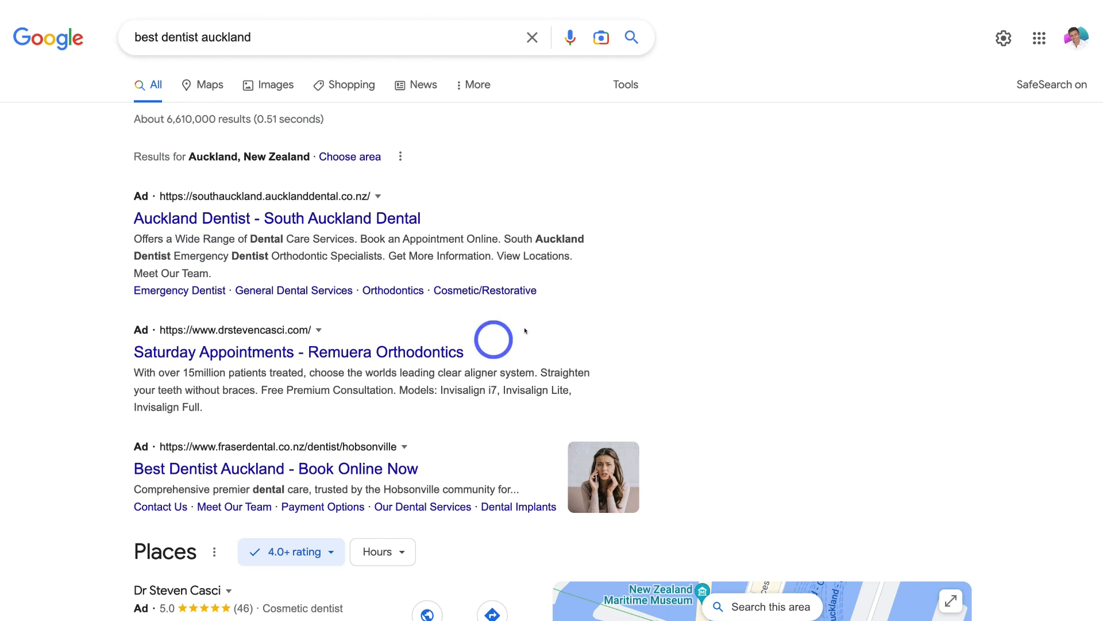
# Step: Examine the text ads and the Places listings in the search results for "best dentist auckland"
pyautogui.scroll(-3, 635, 272)
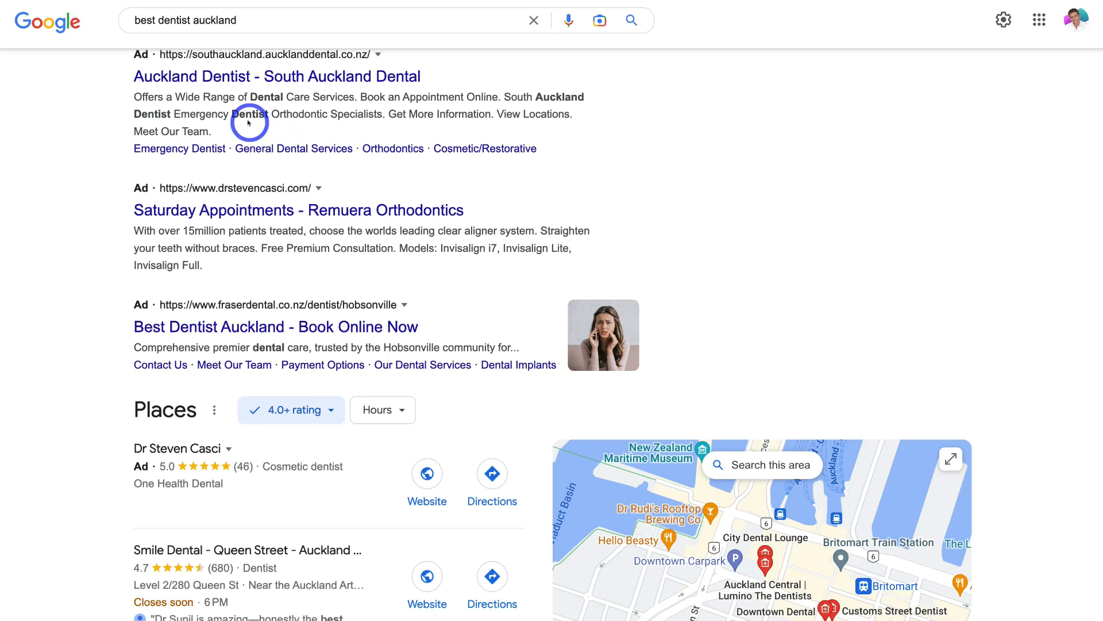
pyautogui.scroll(-5, 696, 244)
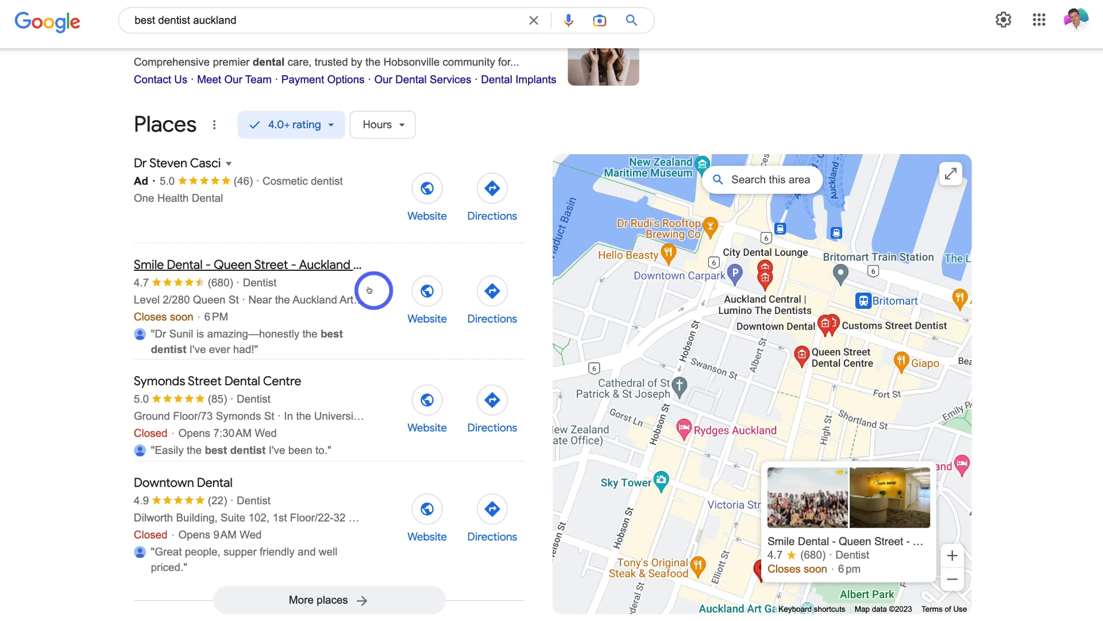
pyautogui.scroll(-7, 379, 289)
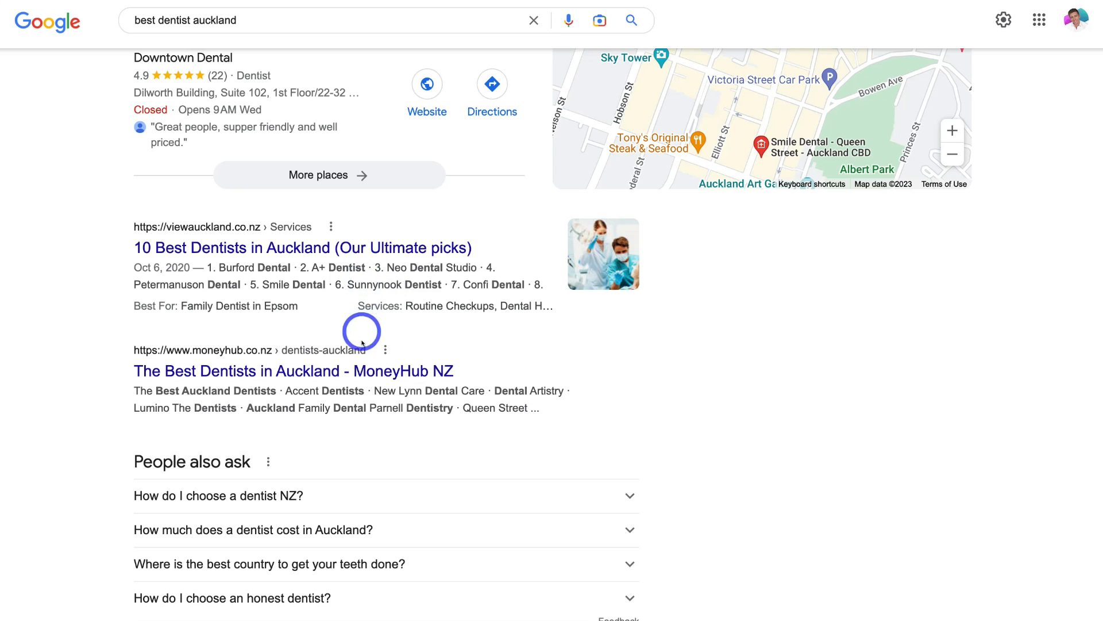
pyautogui.scroll(7, 361, 365)
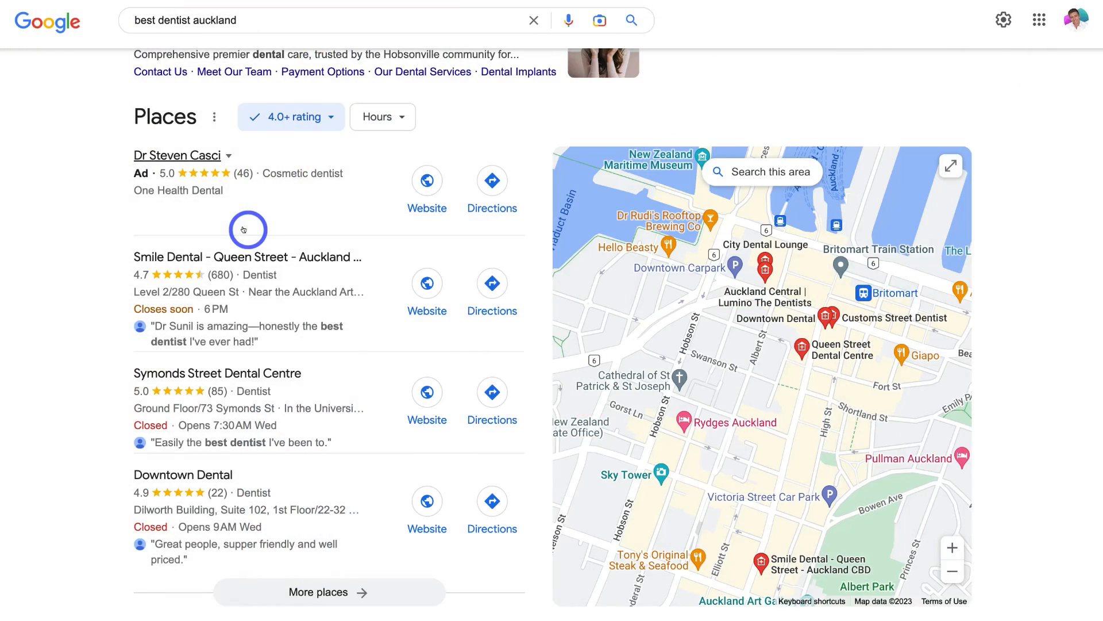
pyautogui.scroll(3, 247, 230)
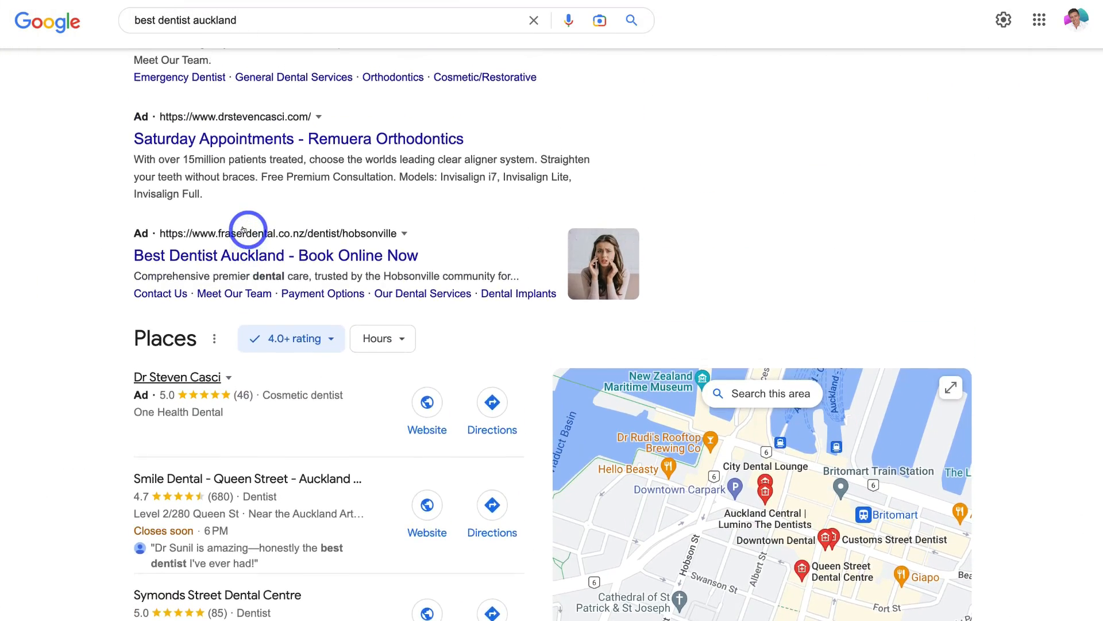
pyautogui.scroll(3, 247, 230)
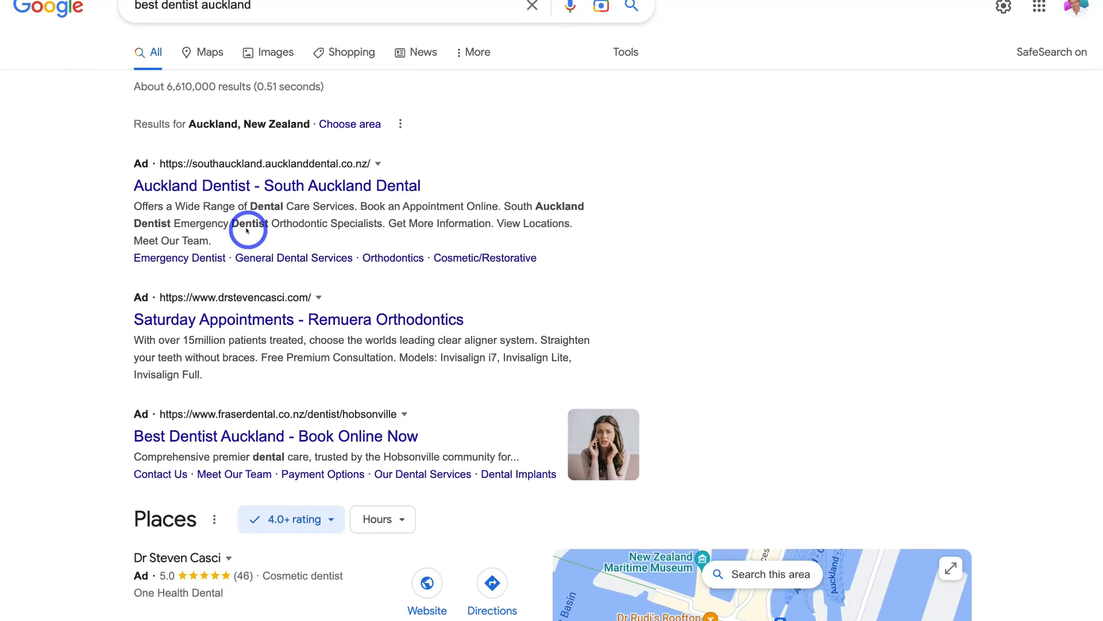
pyautogui.scroll(-1, 247, 230)
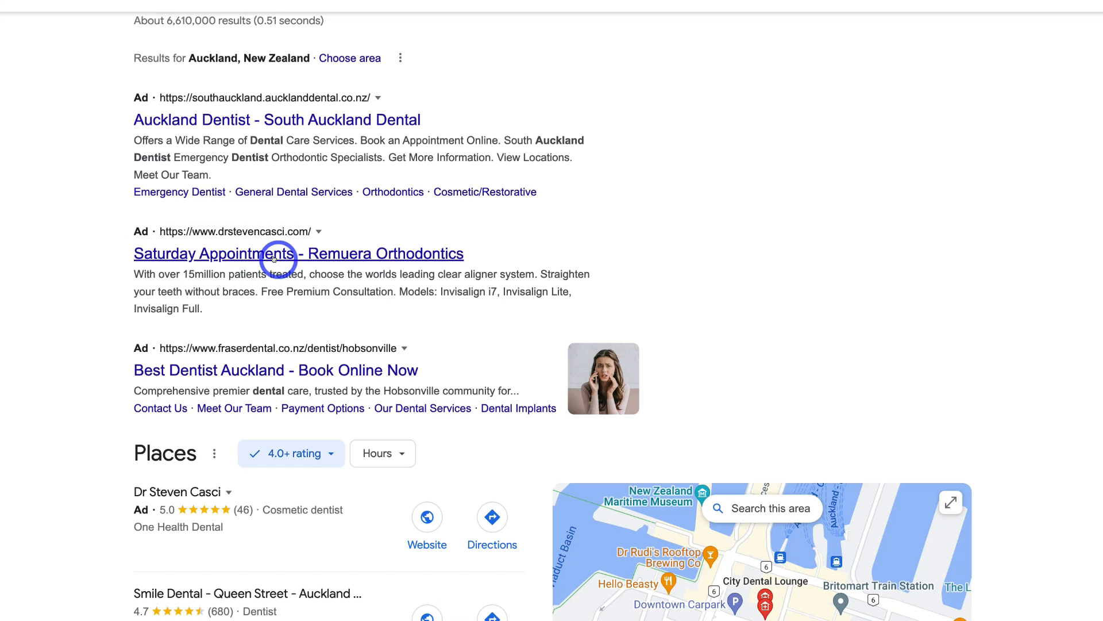
pyautogui.scroll(-2, 274, 259)
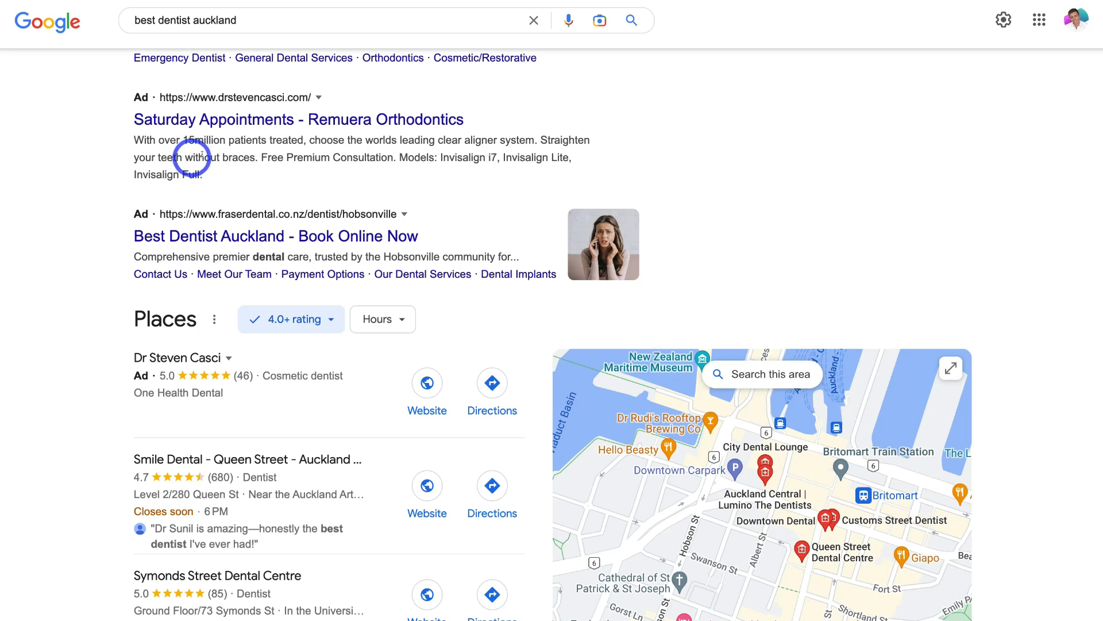
pyautogui.scroll(2, 296, 181)
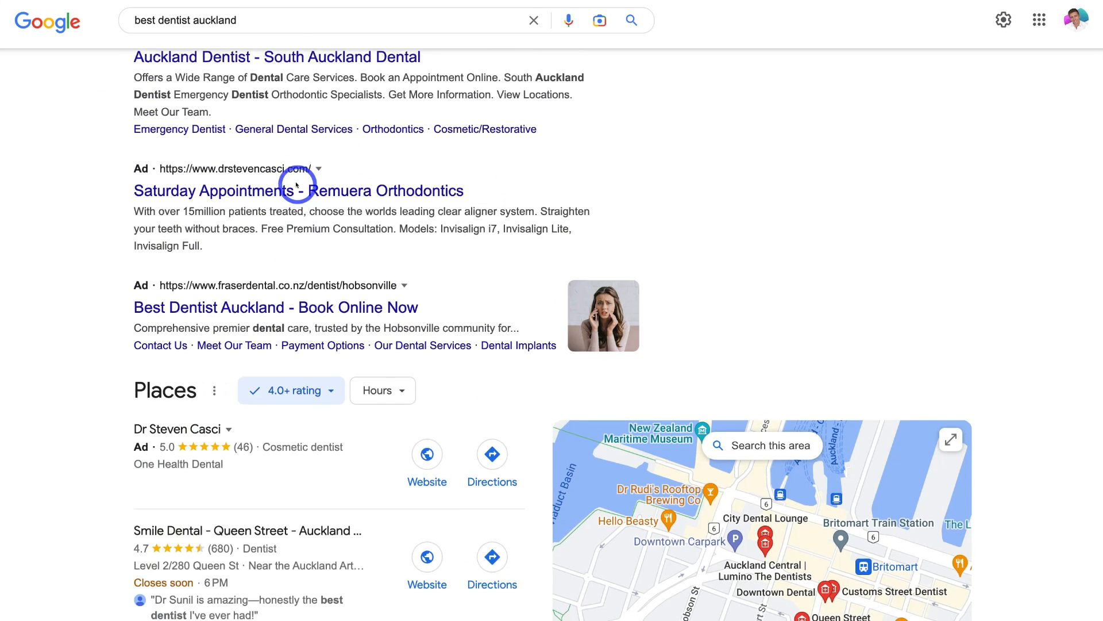
pyautogui.scroll(2, 252, 262)
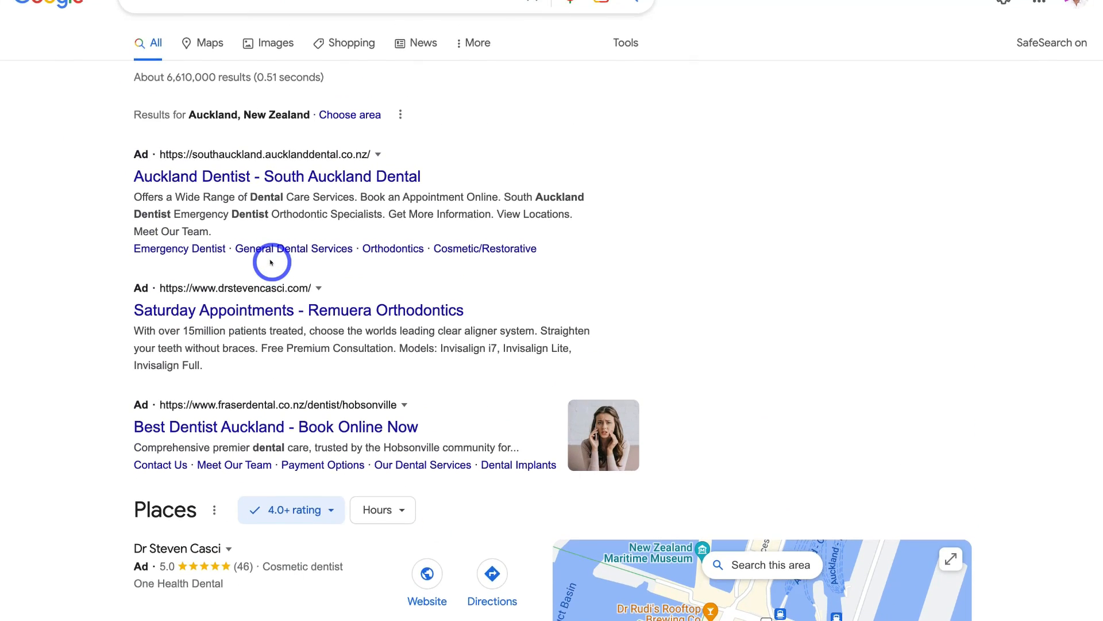
pyautogui.scroll(-2, 272, 261)
pyautogui.scroll(2, 271, 262)
pyautogui.scroll(-5, 271, 262)
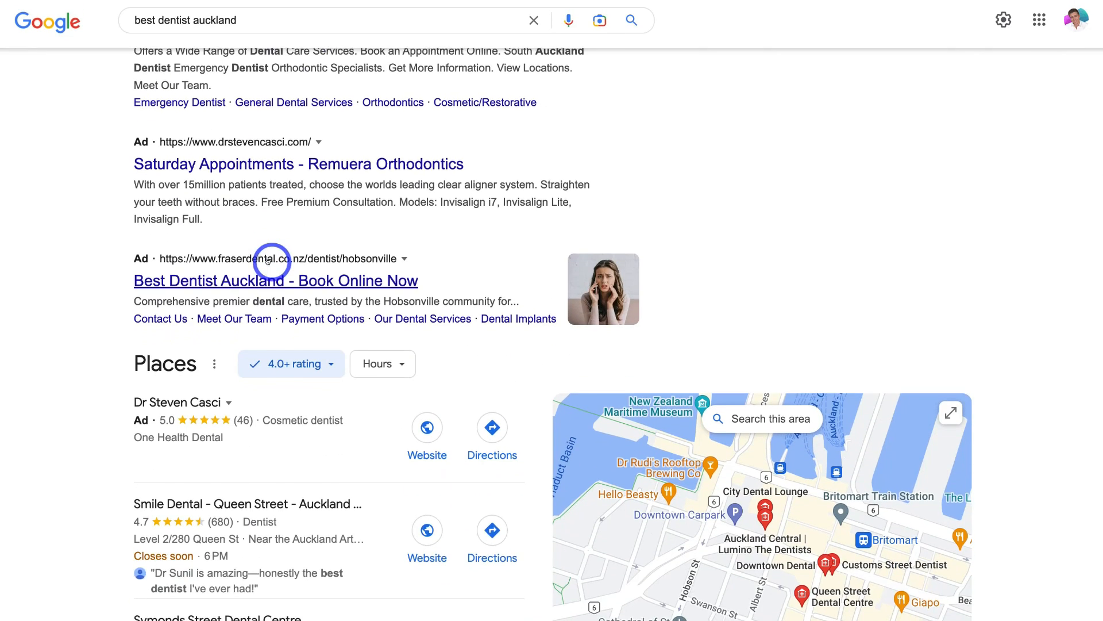
pyautogui.scroll(-1, 269, 262)
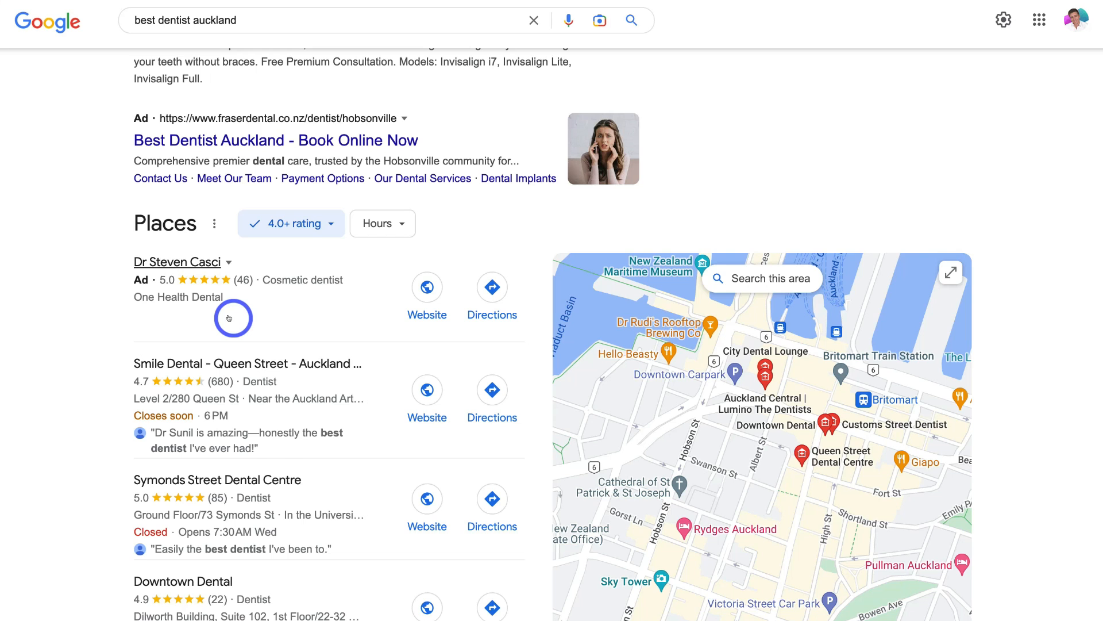
pyautogui.scroll(6, 229, 316)
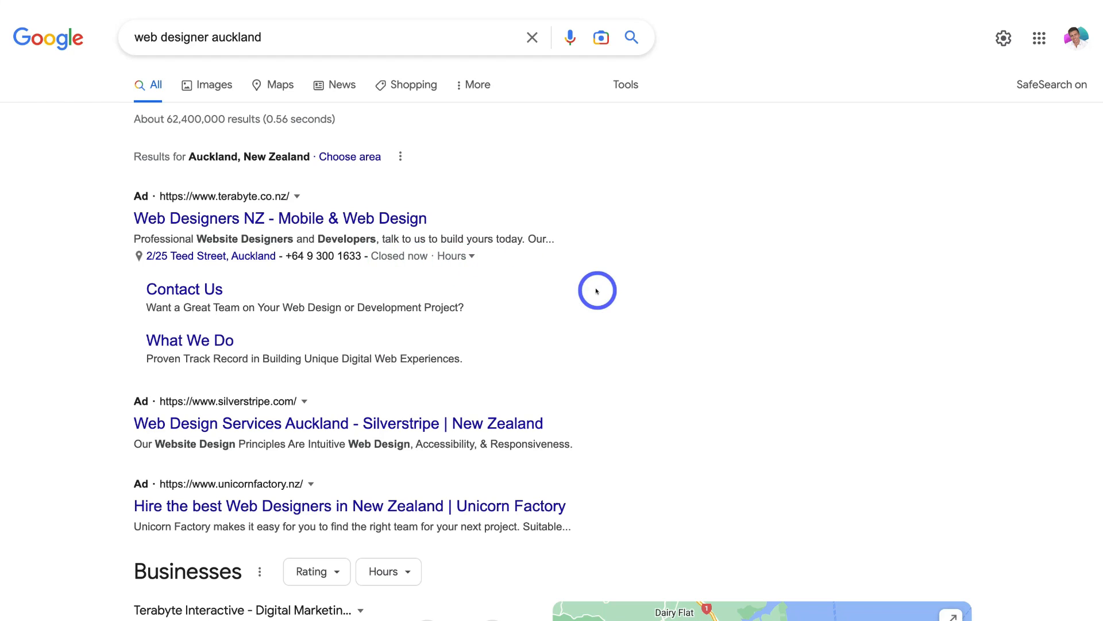
# Step: Examine the text ads and the sponsored Businesses listing in the search results for "web designer auckland"
pyautogui.scroll(-2, 598, 290)
pyautogui.scroll(-3, 598, 290)
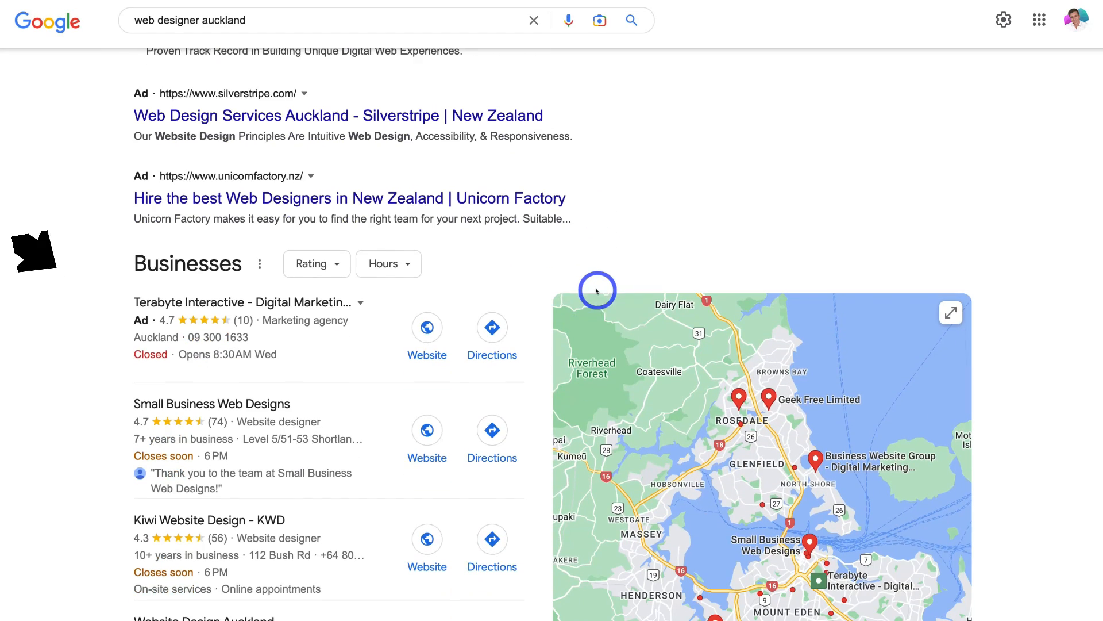
pyautogui.moveTo(223, 360)
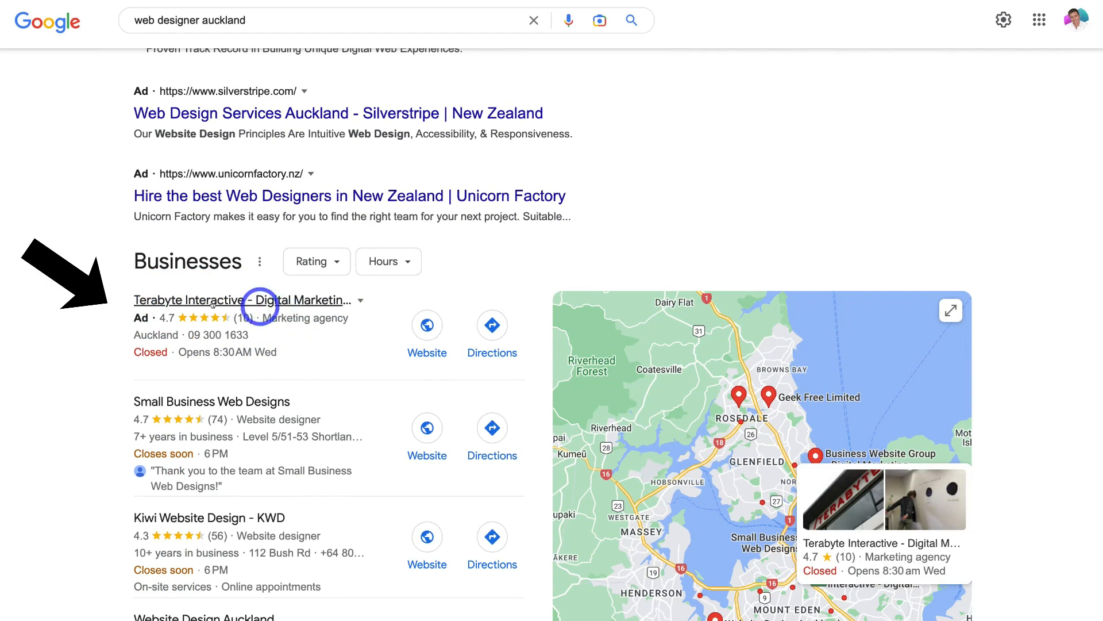
pyautogui.scroll(5, 260, 319)
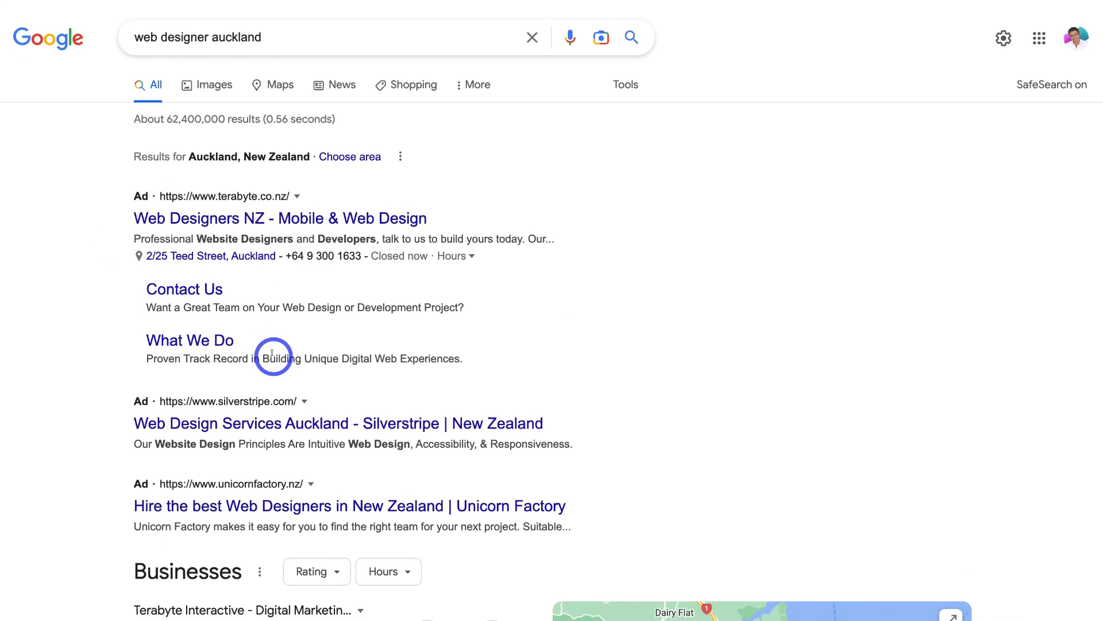
pyautogui.scroll(-7, 408, 311)
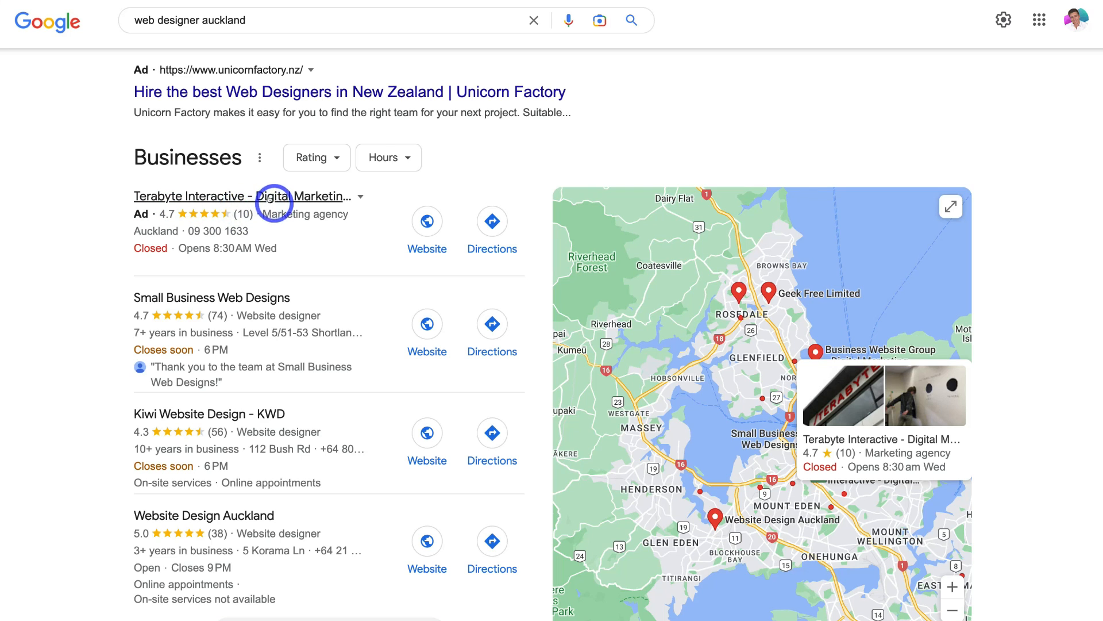
pyautogui.scroll(7, 270, 198)
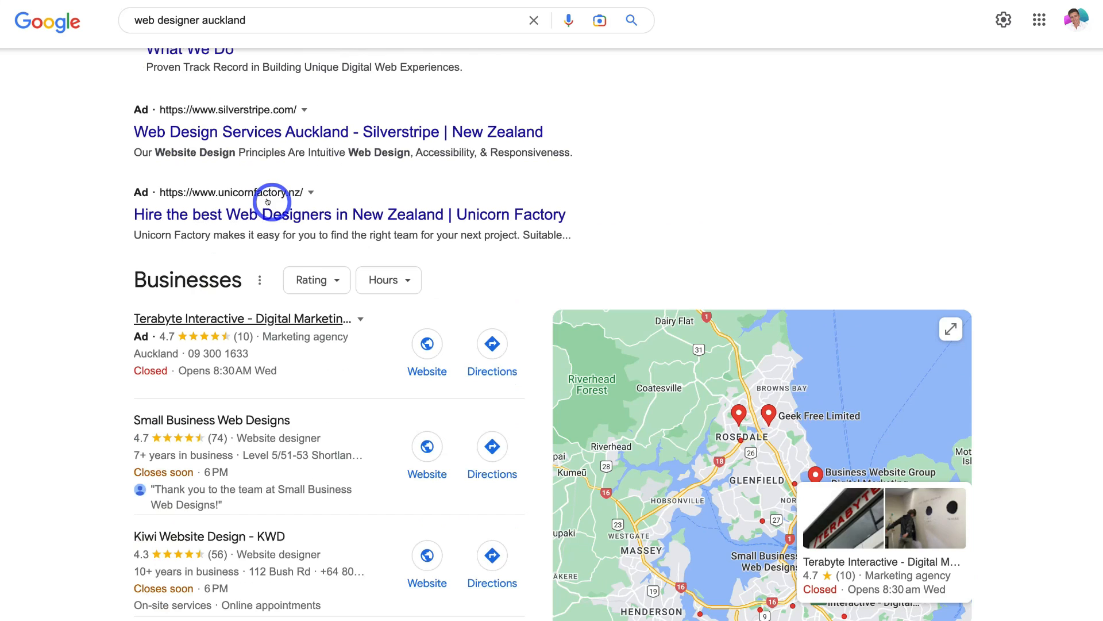
pyautogui.scroll(1, 582, 217)
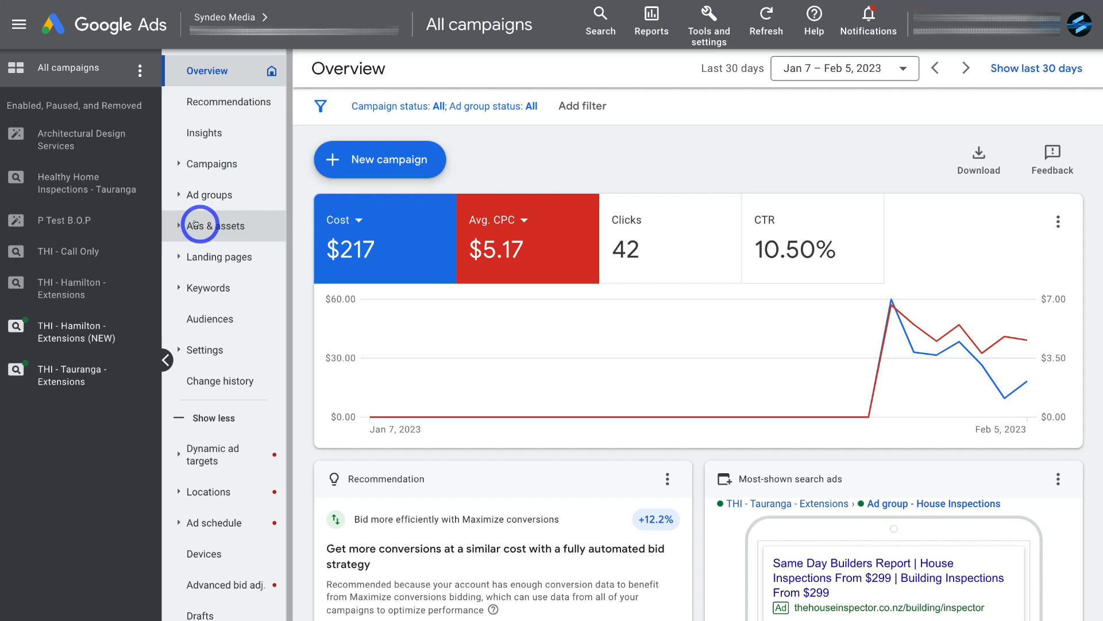
# Step: In Google Ads, open the assets of all campaigns and check the existing location associations before returning to all upgraded assets
pyautogui.click(257, 224)
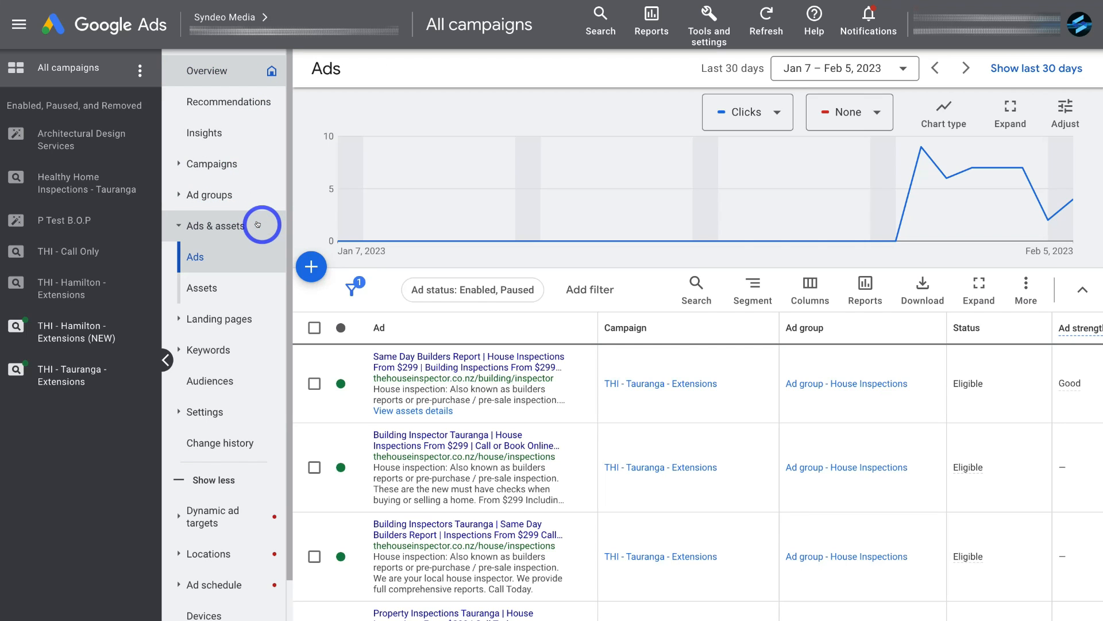
pyautogui.click(250, 288)
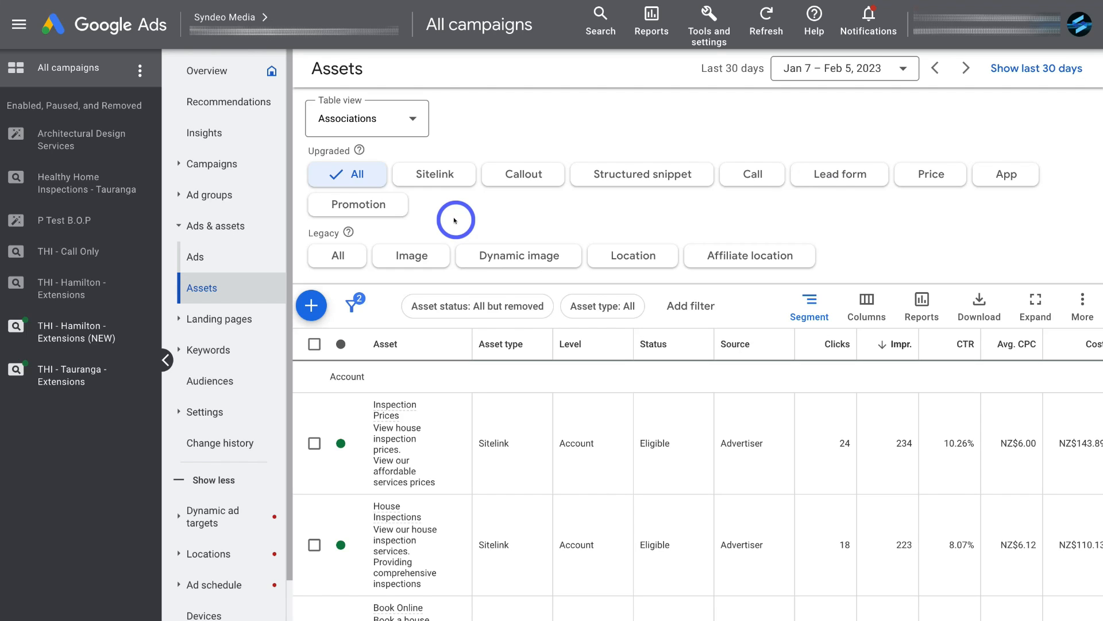
pyautogui.click(666, 257)
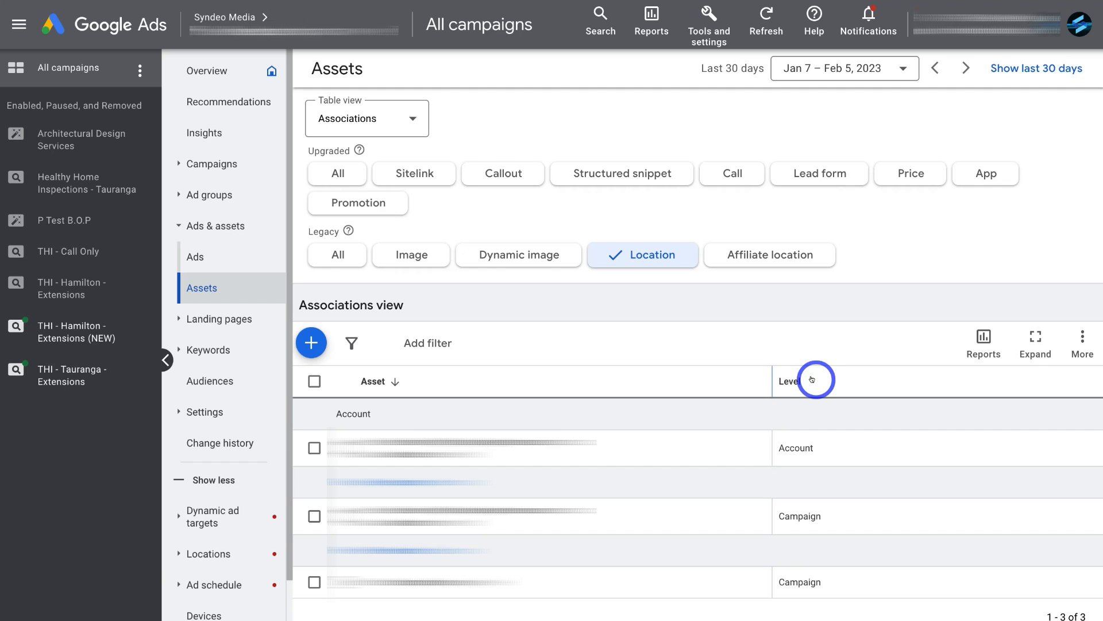
pyautogui.click(352, 174)
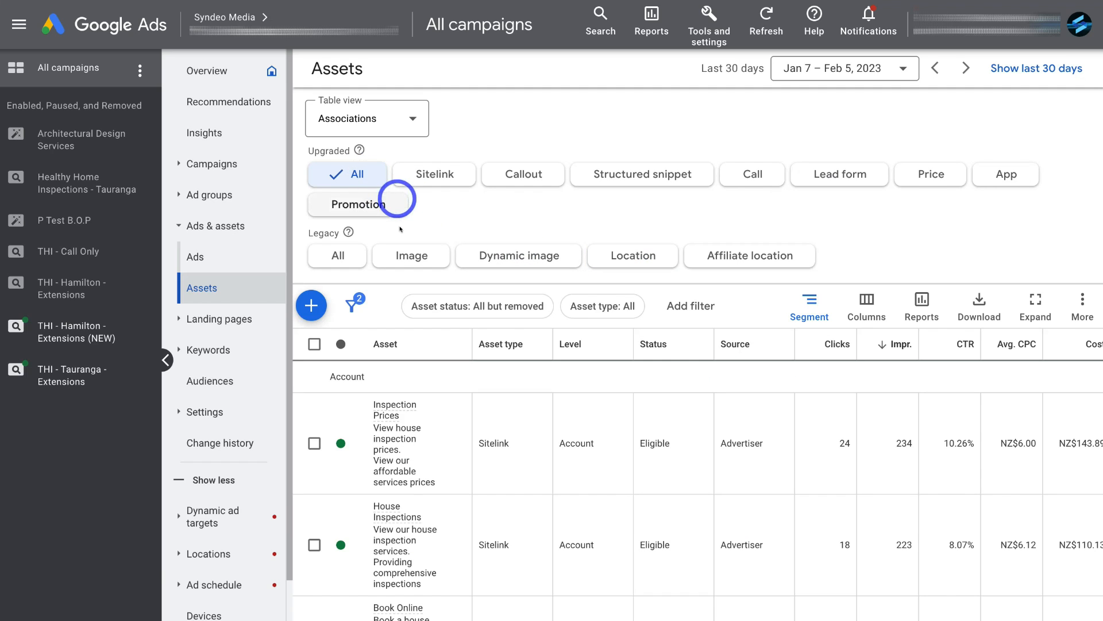
# Step: Start a new location extension and review its desktop ad preview and the details of the selected location
pyautogui.click(309, 305)
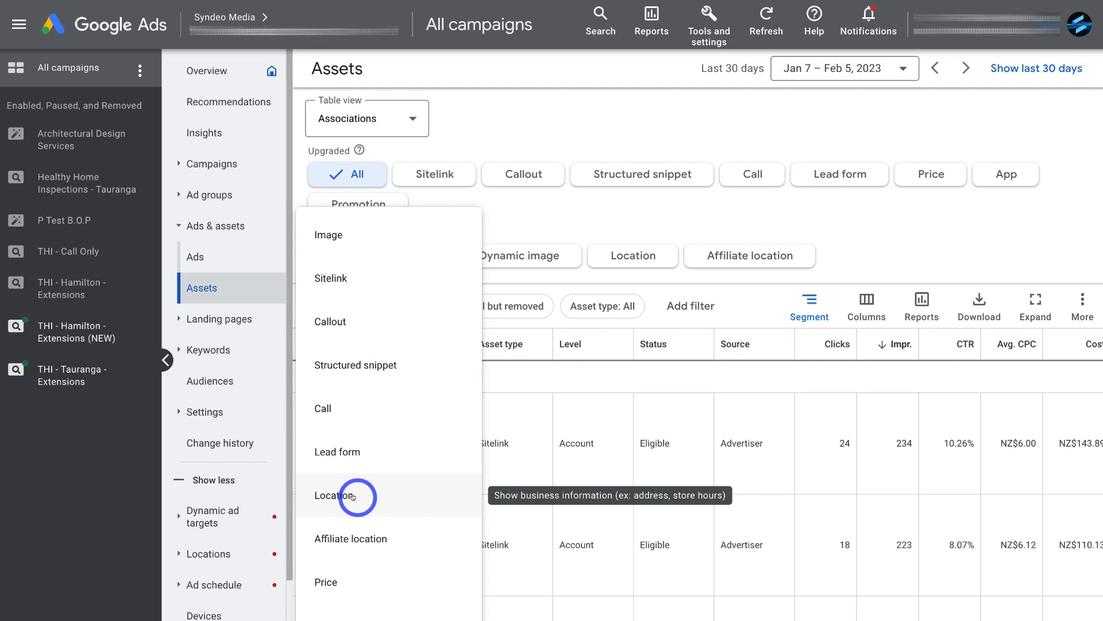
pyautogui.click(370, 485)
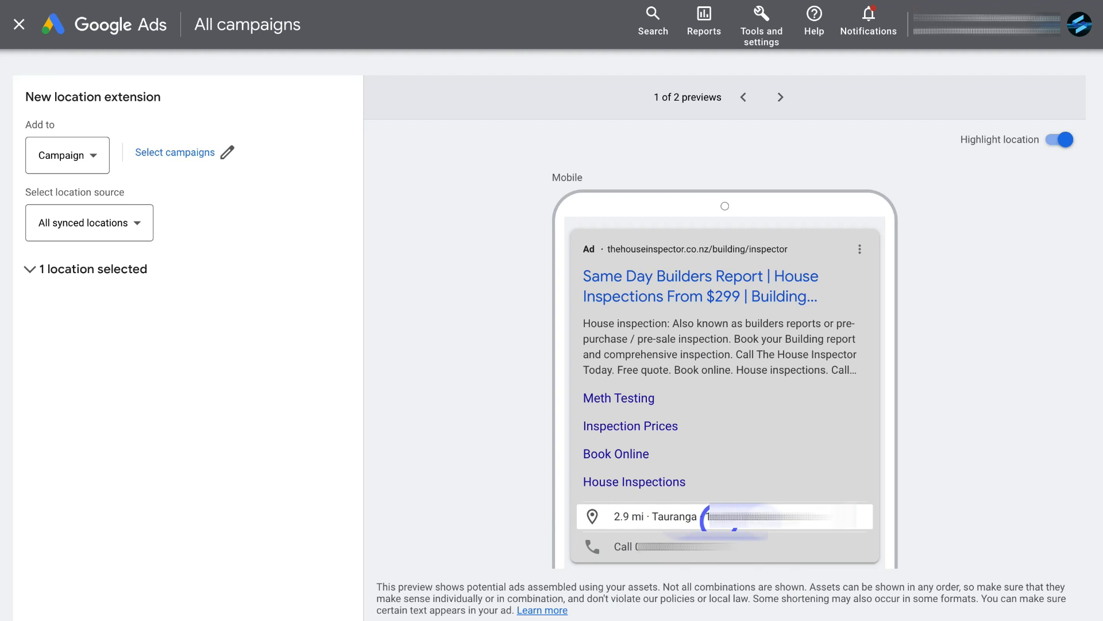
pyautogui.click(781, 97)
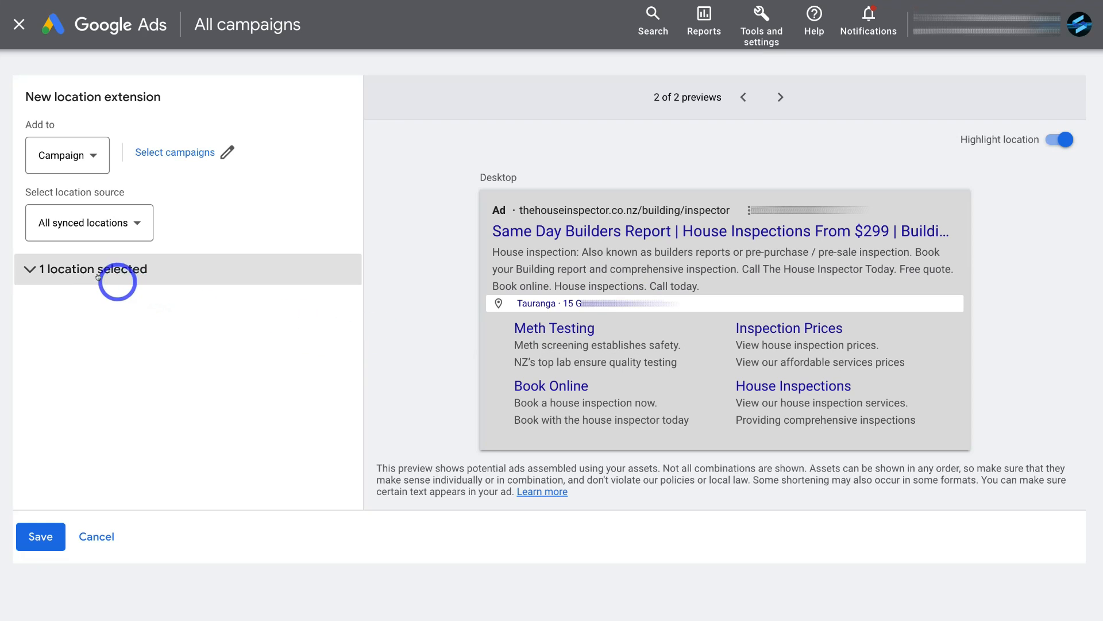
pyautogui.click(38, 271)
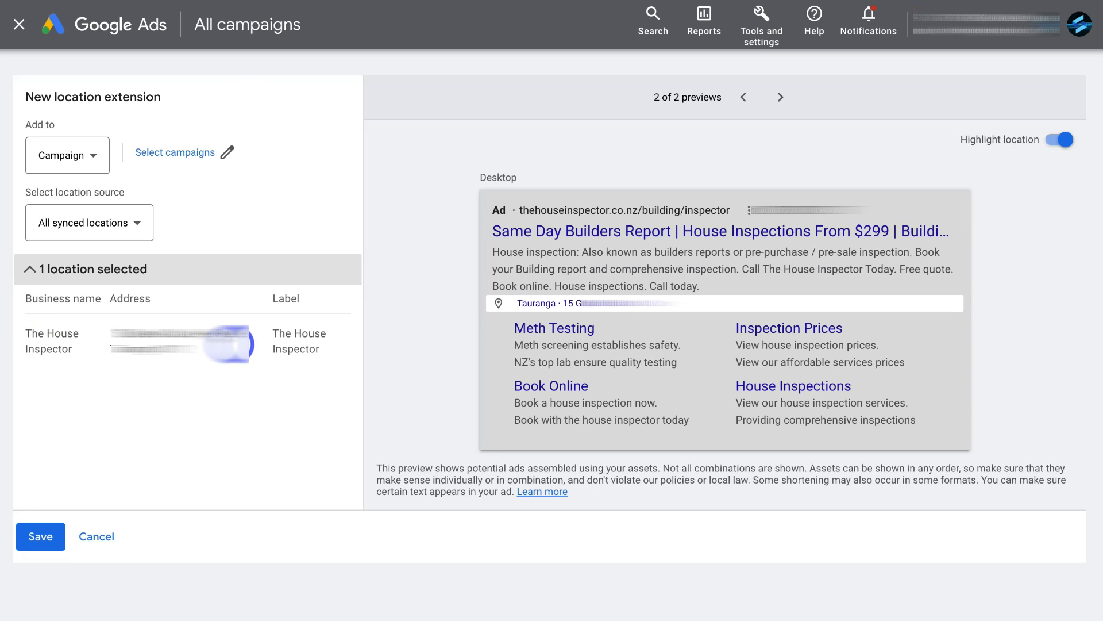
# Step: Review the available location sources and the levels the new location extension can be added to, keeping All synced locations and Campaign
pyautogui.click(127, 229)
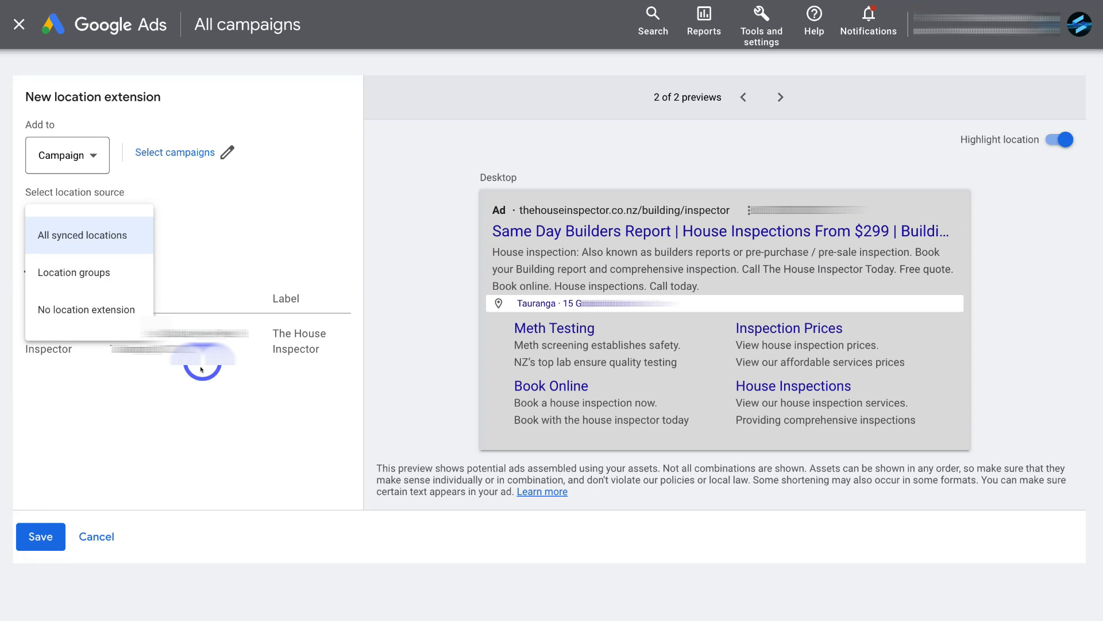
pyautogui.click(200, 373)
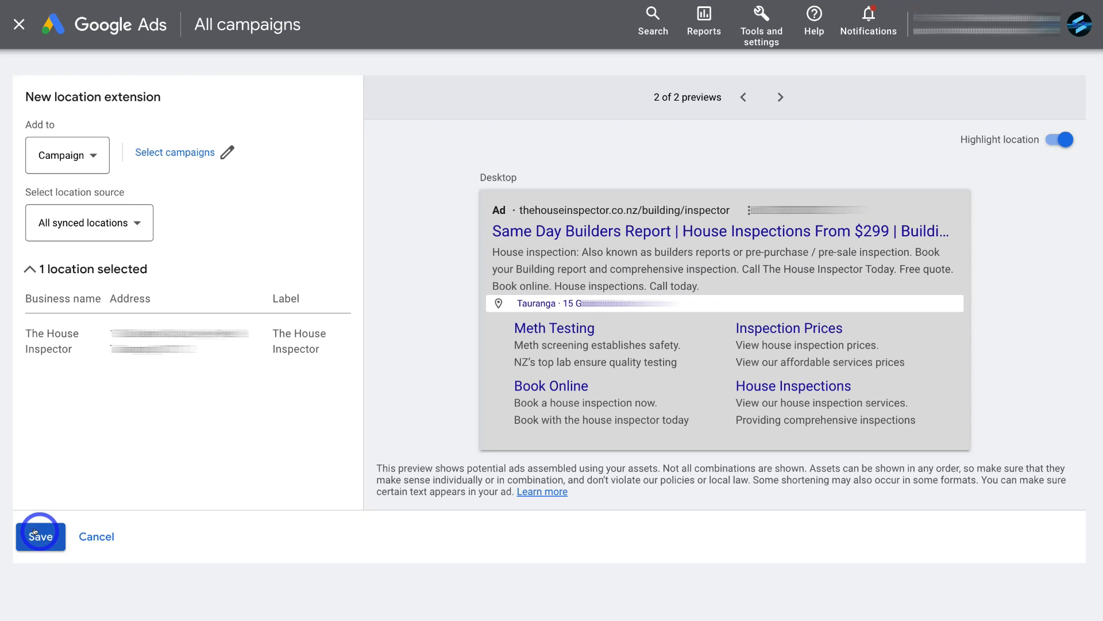
pyautogui.click(94, 151)
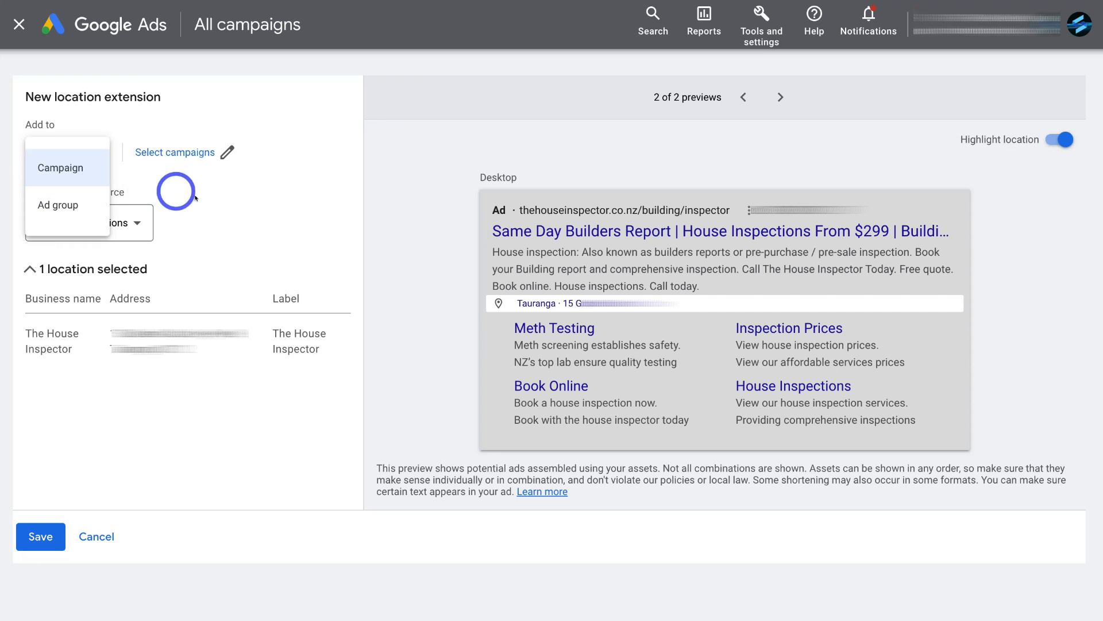
pyautogui.click(236, 206)
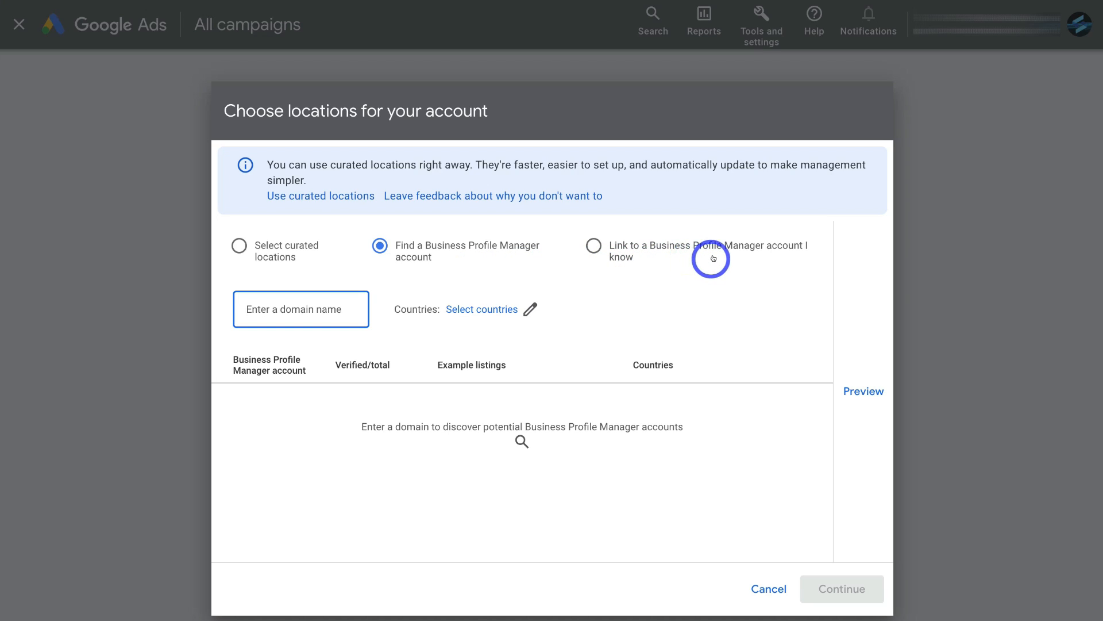
# Step: Choose to link the account's locations to a known Business Profile Manager account
pyautogui.click(592, 245)
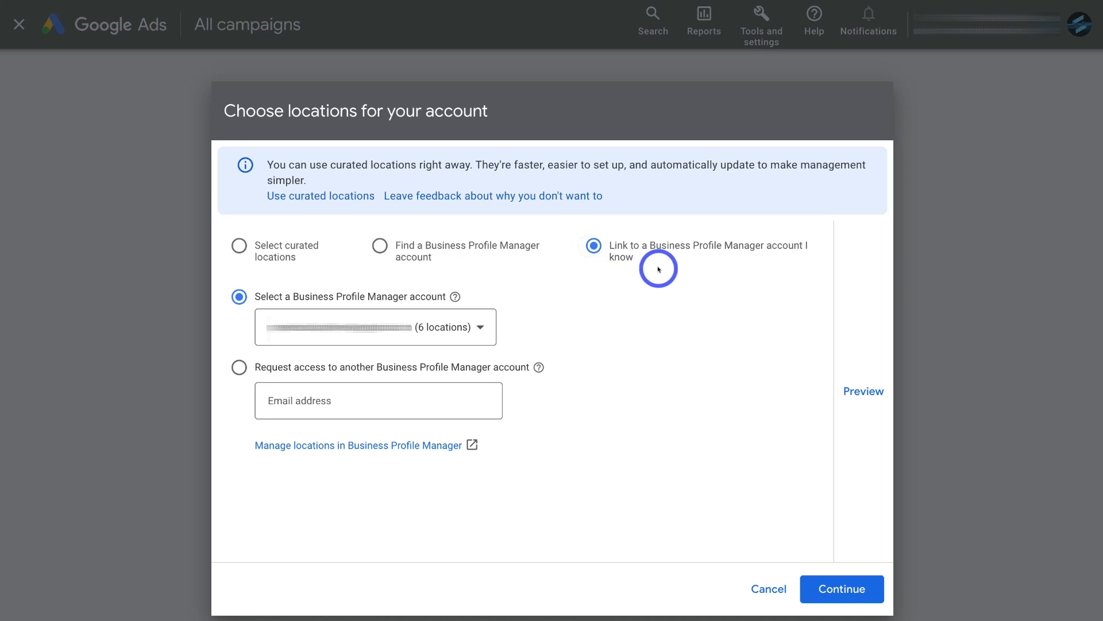